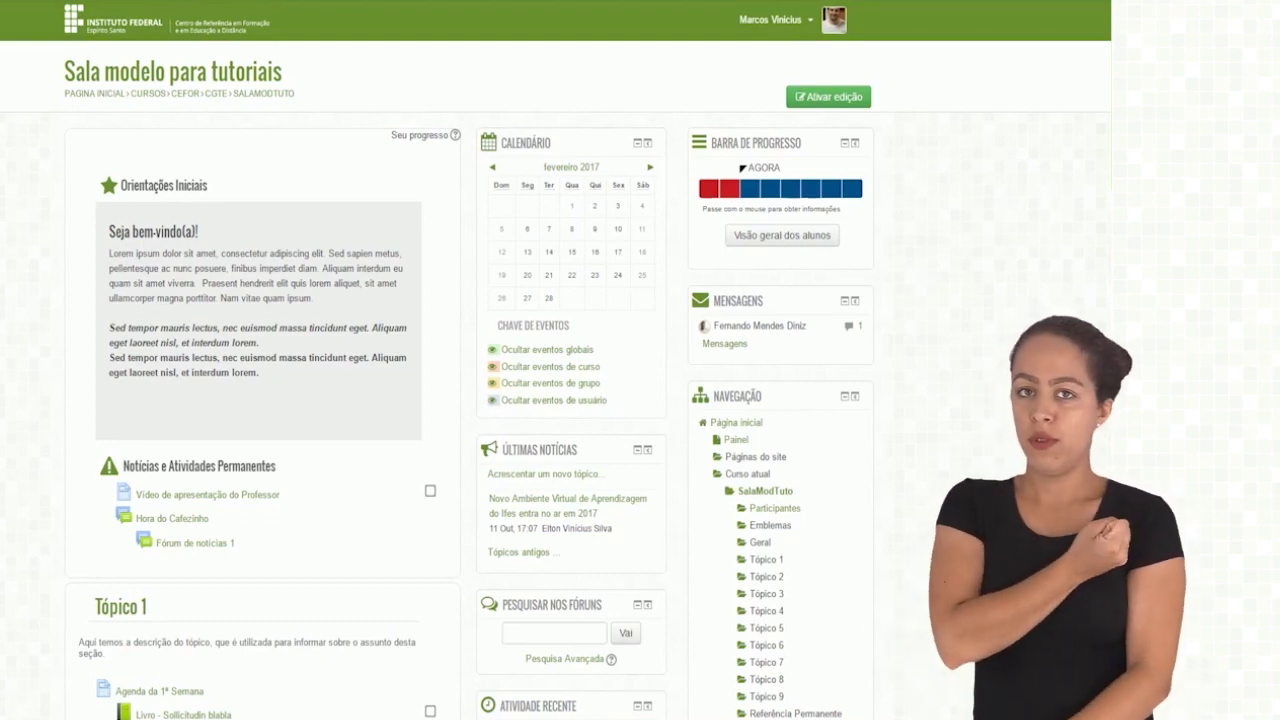
Open the gradebook setup (Configuração do Livro de Notas) of the course Sala modelo para tutoriais.
{"action": "mouse_move", "coordinate": [730, 188]}
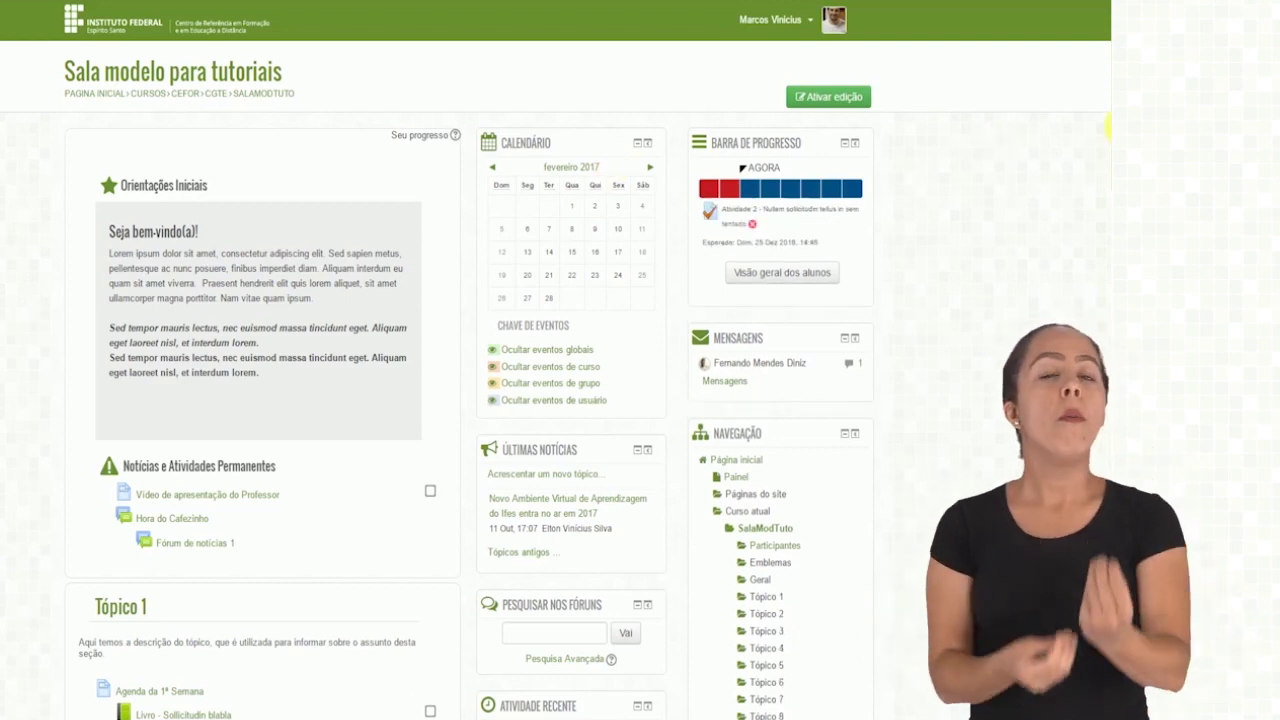
{"action": "scroll", "coordinate": [1107, 130], "scroll_direction": "down", "scroll_amount": 5}
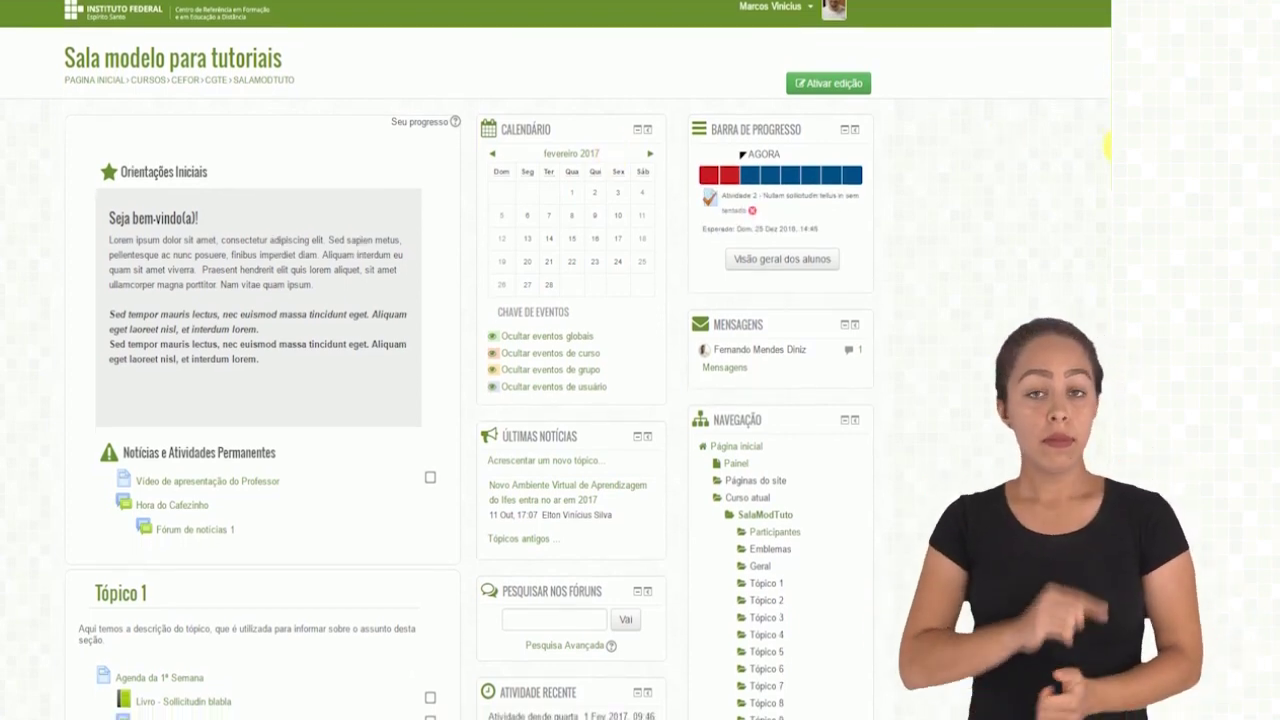
{"action": "scroll", "coordinate": [1107, 222], "scroll_direction": "down", "scroll_amount": 2}
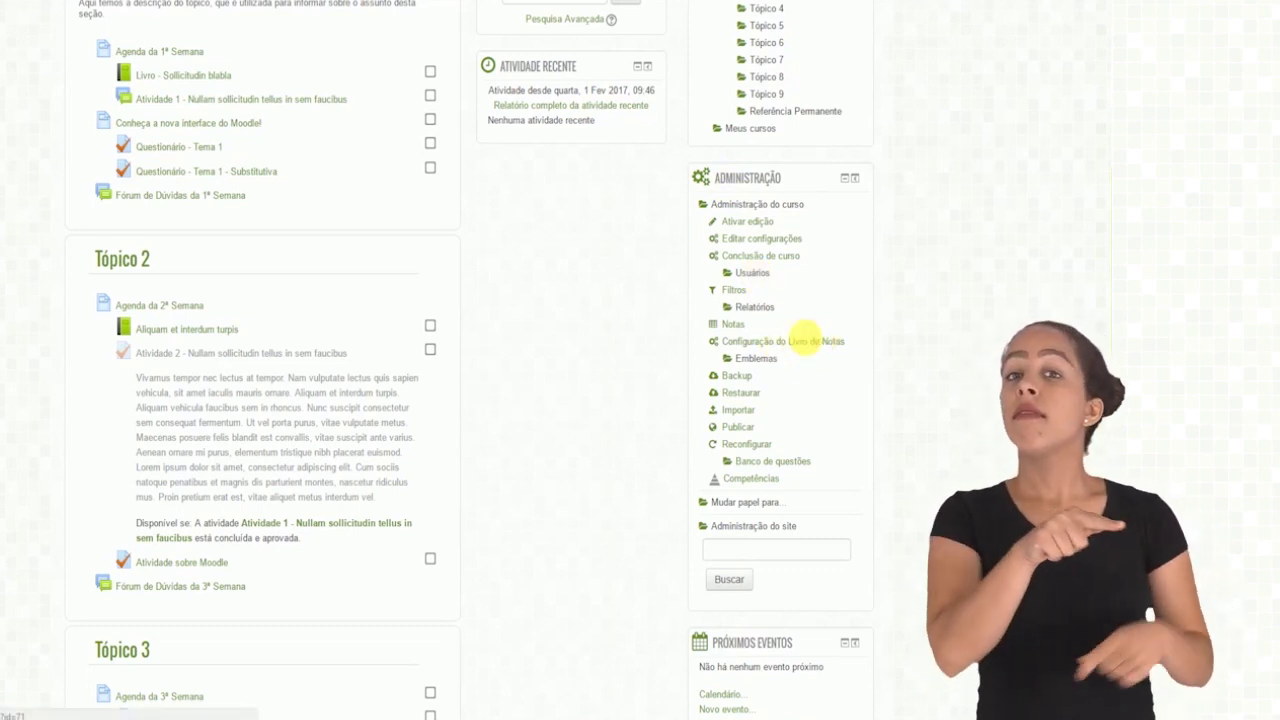
{"action": "left_click", "coordinate": [805, 338]}
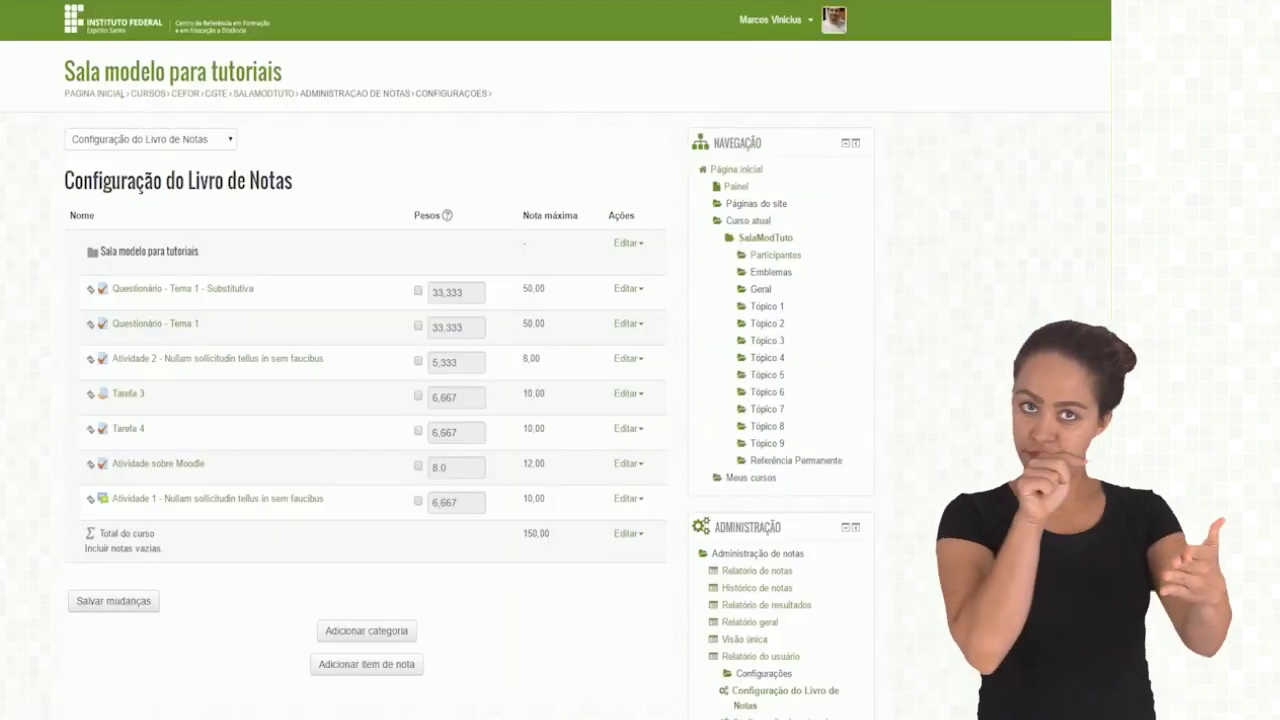
Examine the course's grade items, especially Questionário - Tema 1 and its Substitutiva version, and compare their maximum grades.
{"action": "left_click_drag", "start_coordinate": [62, 182], "coordinate": [205, 182]}
{"action": "left_click", "coordinate": [205, 183]}
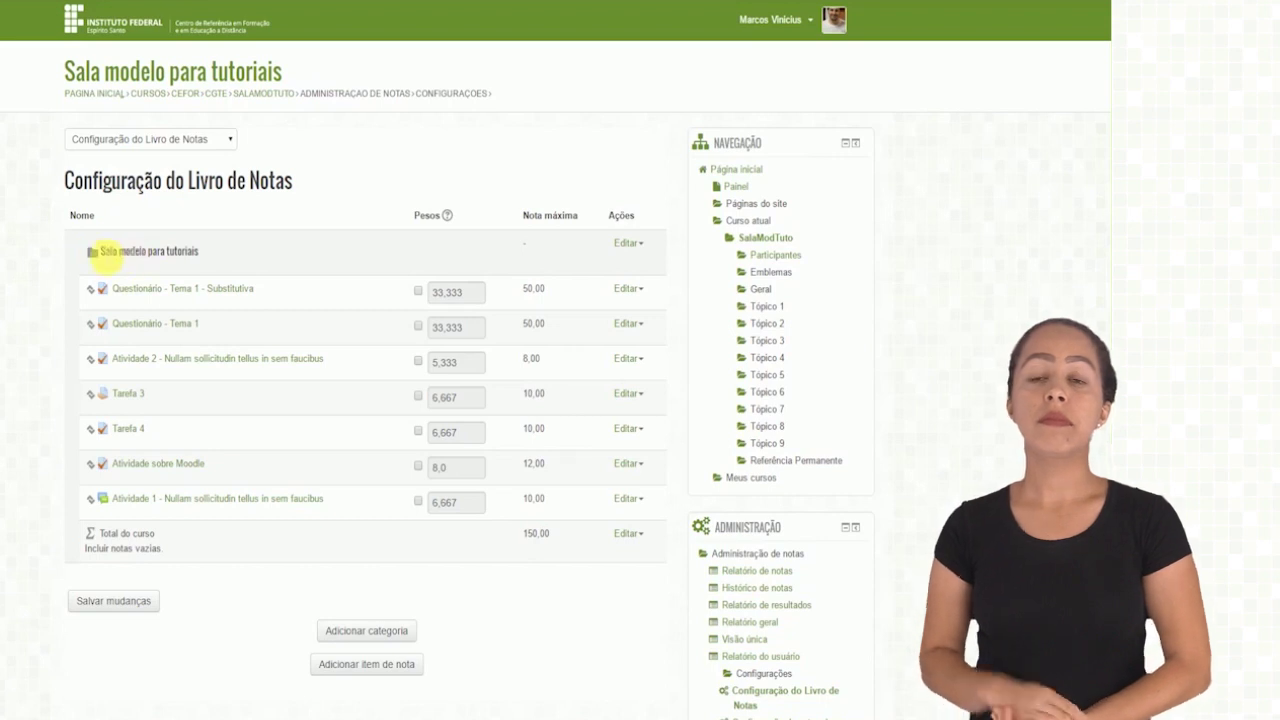
{"action": "left_click_drag", "start_coordinate": [100, 251], "coordinate": [218, 252]}
{"action": "left_click", "coordinate": [132, 252]}
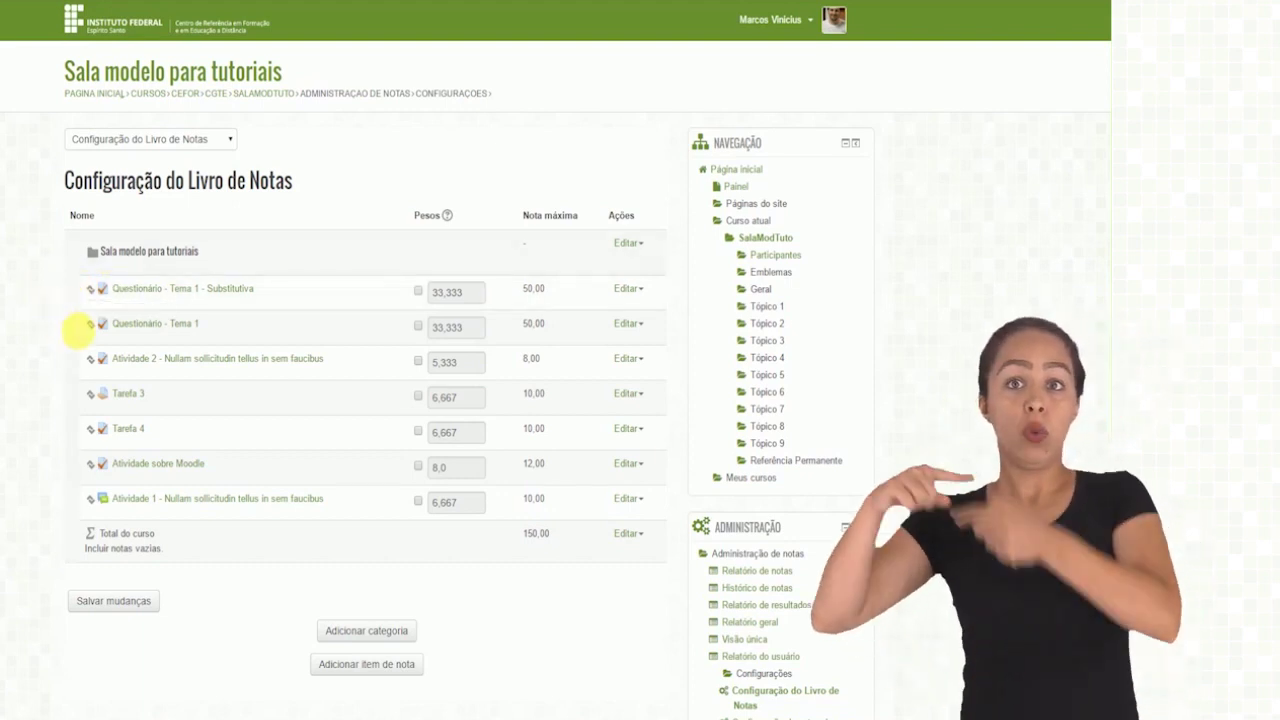
{"action": "left_click_drag", "start_coordinate": [80, 325], "coordinate": [245, 276]}
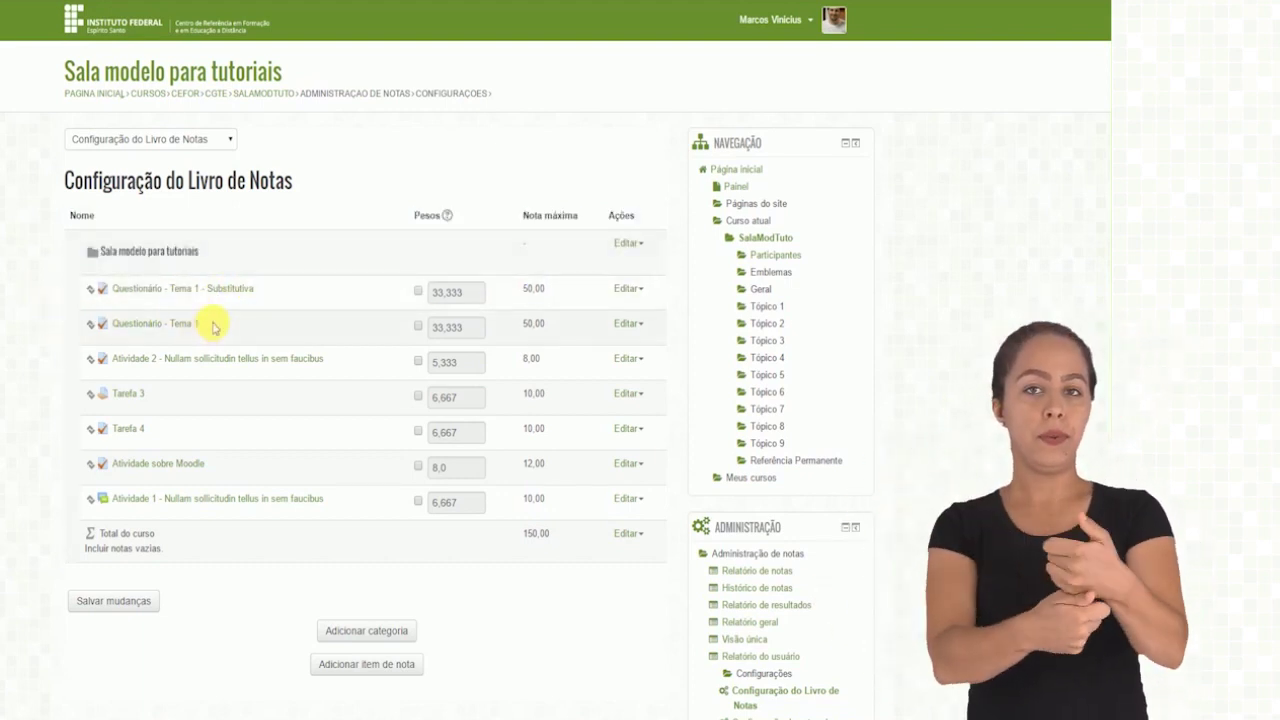
{"action": "left_click_drag", "start_coordinate": [251, 320], "coordinate": [129, 323]}
{"action": "left_click_drag", "start_coordinate": [286, 292], "coordinate": [115, 289]}
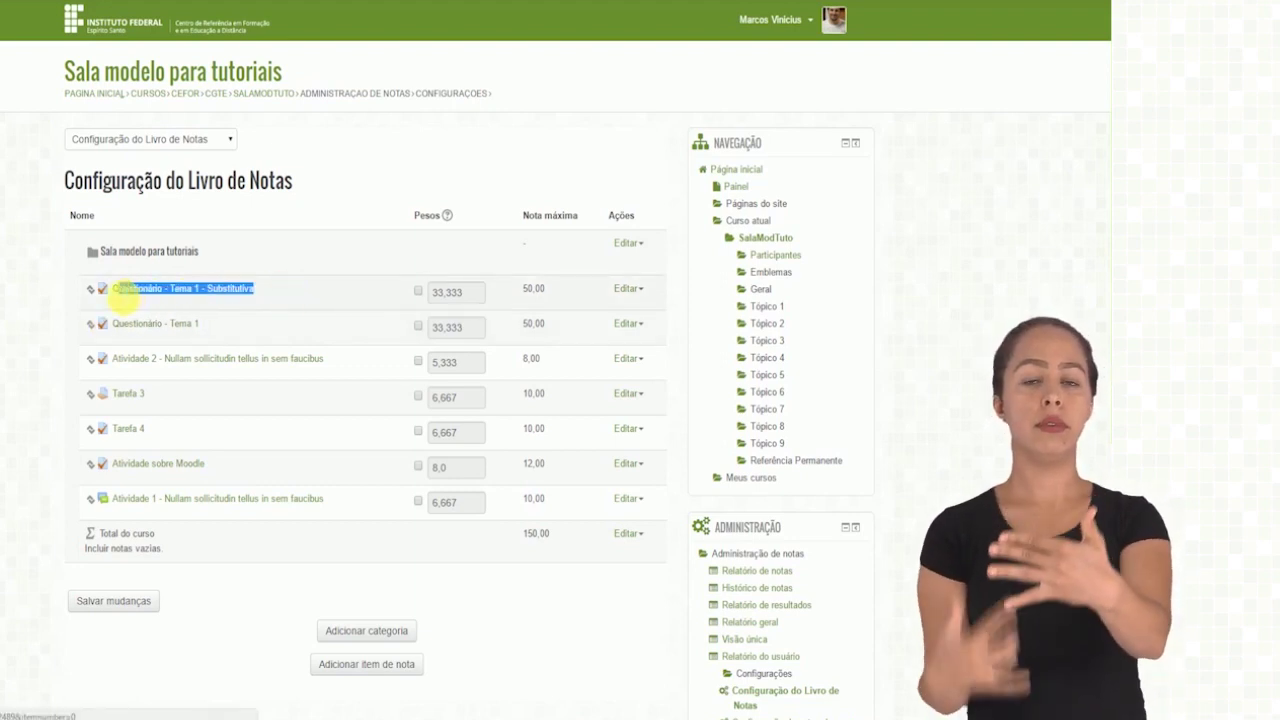
{"action": "left_click", "coordinate": [303, 246]}
{"action": "double_click", "coordinate": [528, 290]}
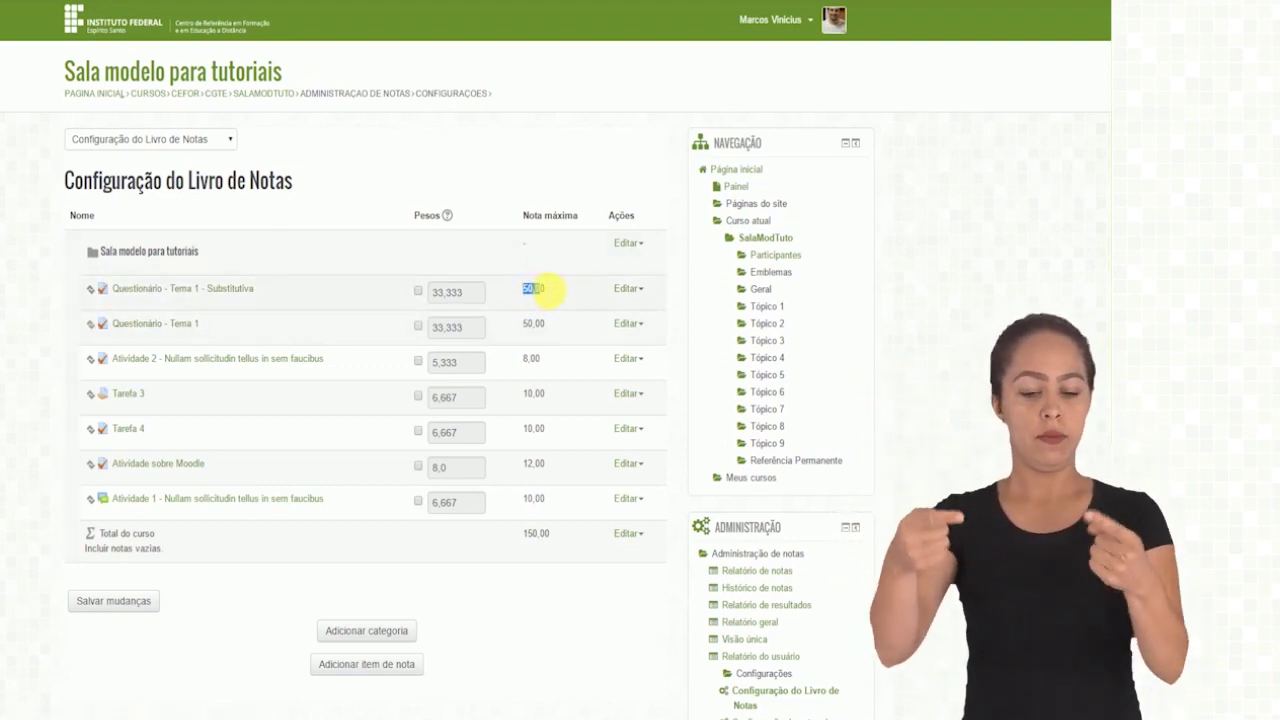
{"action": "left_click_drag", "start_coordinate": [523, 318], "coordinate": [550, 322]}
{"action": "left_click", "coordinate": [540, 334]}
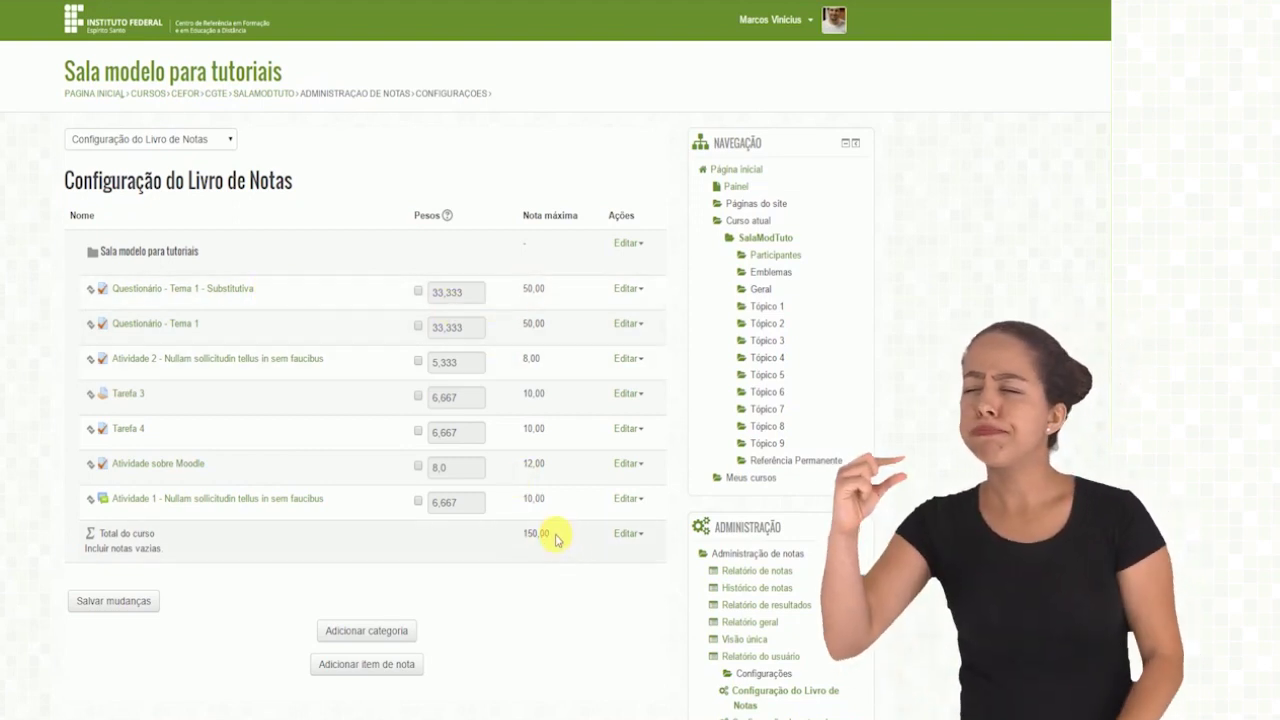
Check the maximum grade of the course total in the gradebook setup.
{"action": "left_click_drag", "start_coordinate": [552, 536], "coordinate": [517, 539]}
{"action": "left_click", "coordinate": [525, 535]}
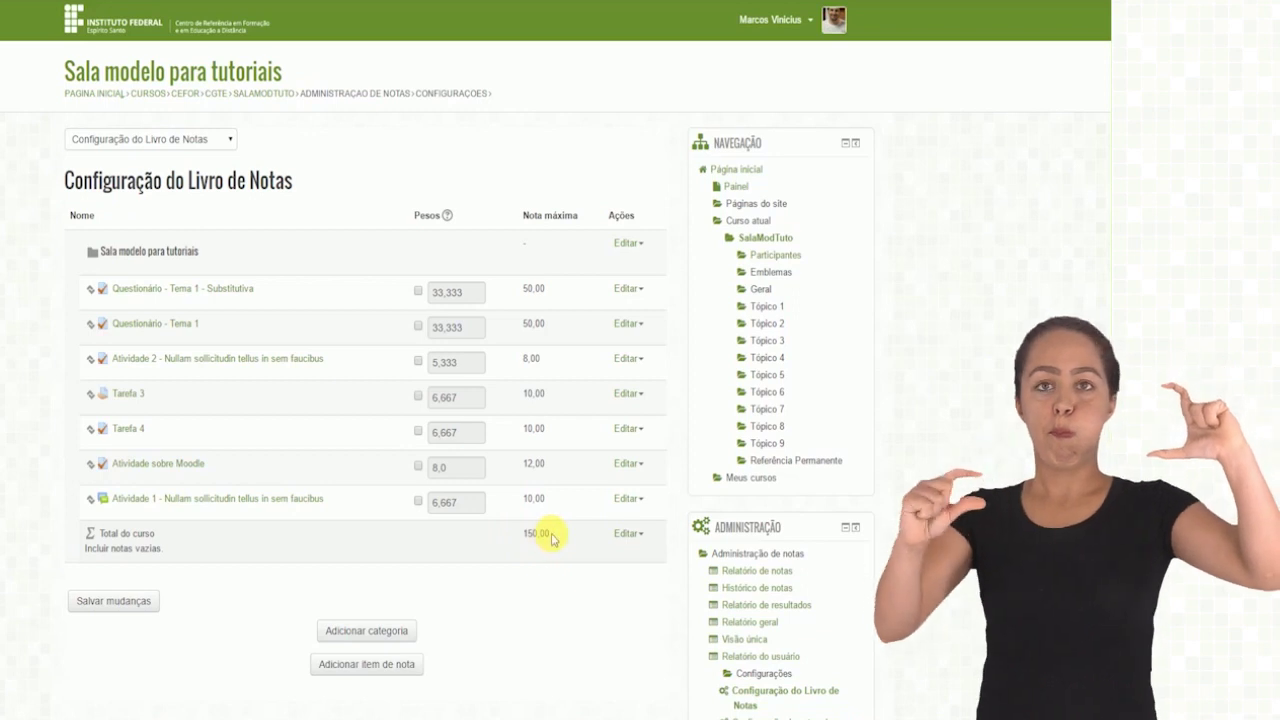
{"action": "left_click_drag", "start_coordinate": [552, 539], "coordinate": [518, 535]}
{"action": "left_click", "coordinate": [553, 540]}
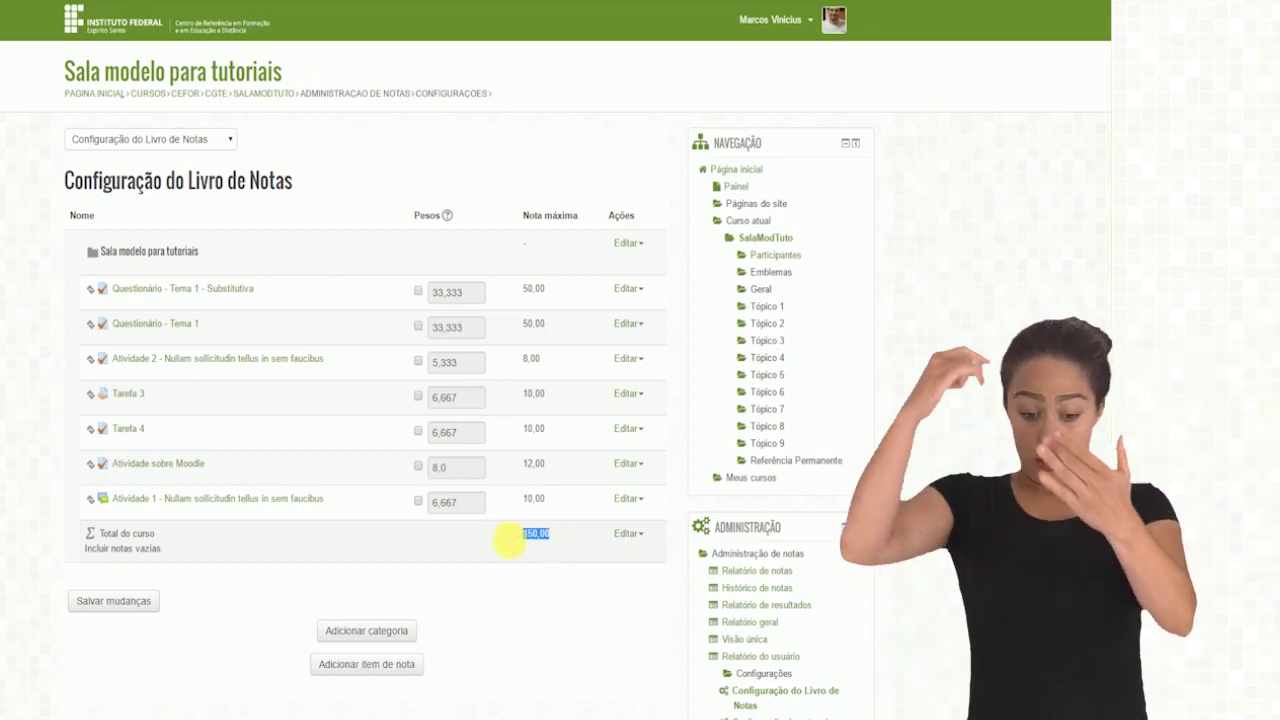
{"action": "left_click", "coordinate": [491, 531]}
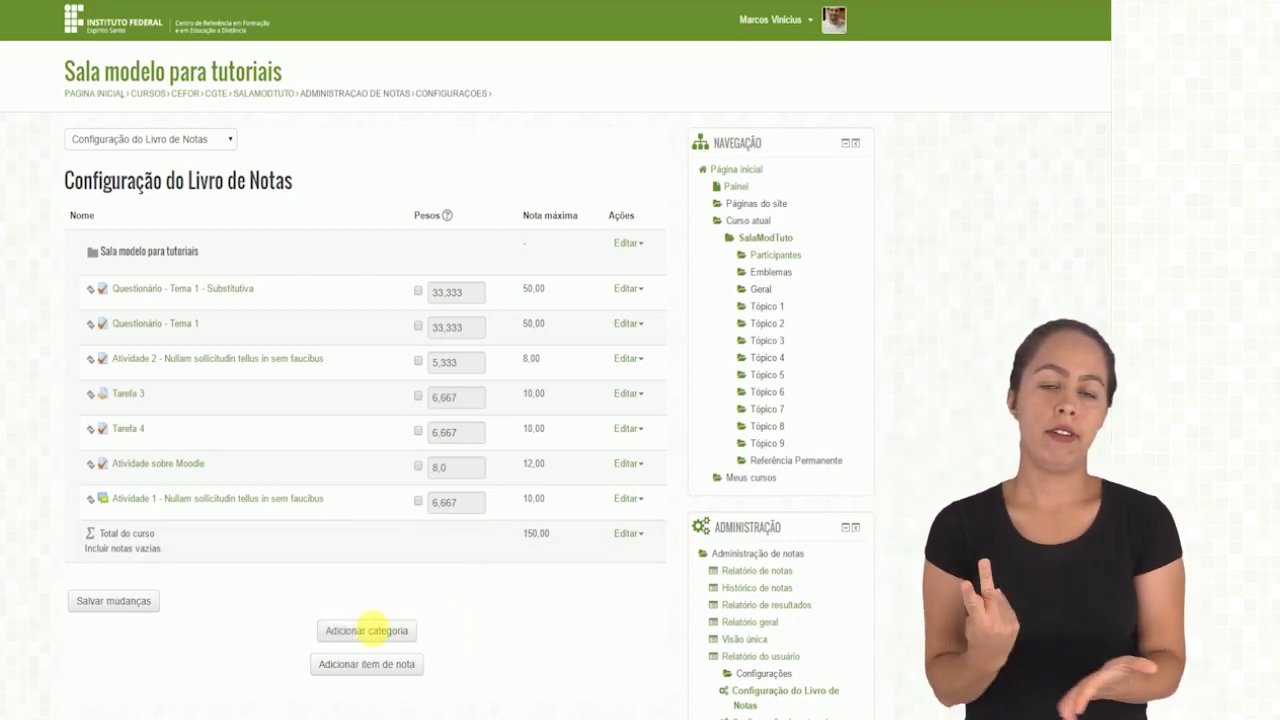
Start a new grade category named Prova 1 with the aggregation method Maior nota.
{"action": "left_click", "coordinate": [370, 634]}
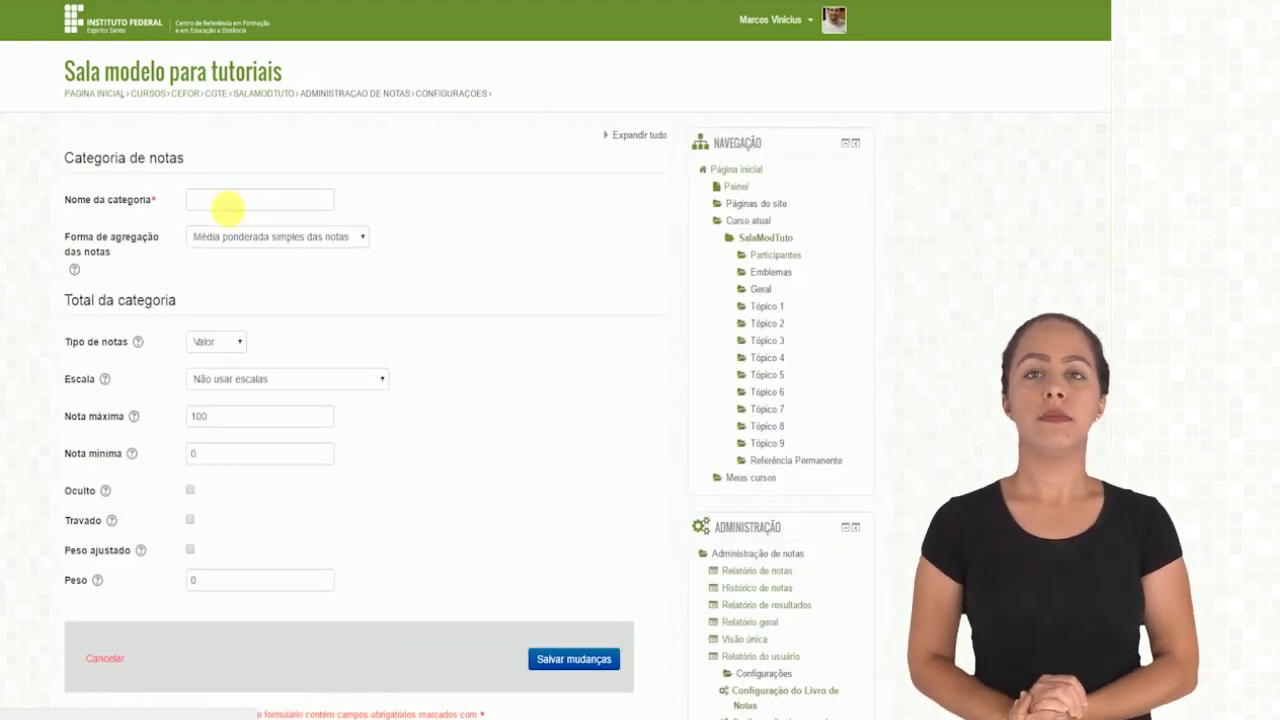
{"action": "left_click", "coordinate": [229, 204]}
{"action": "type", "text": "Prova 1"}
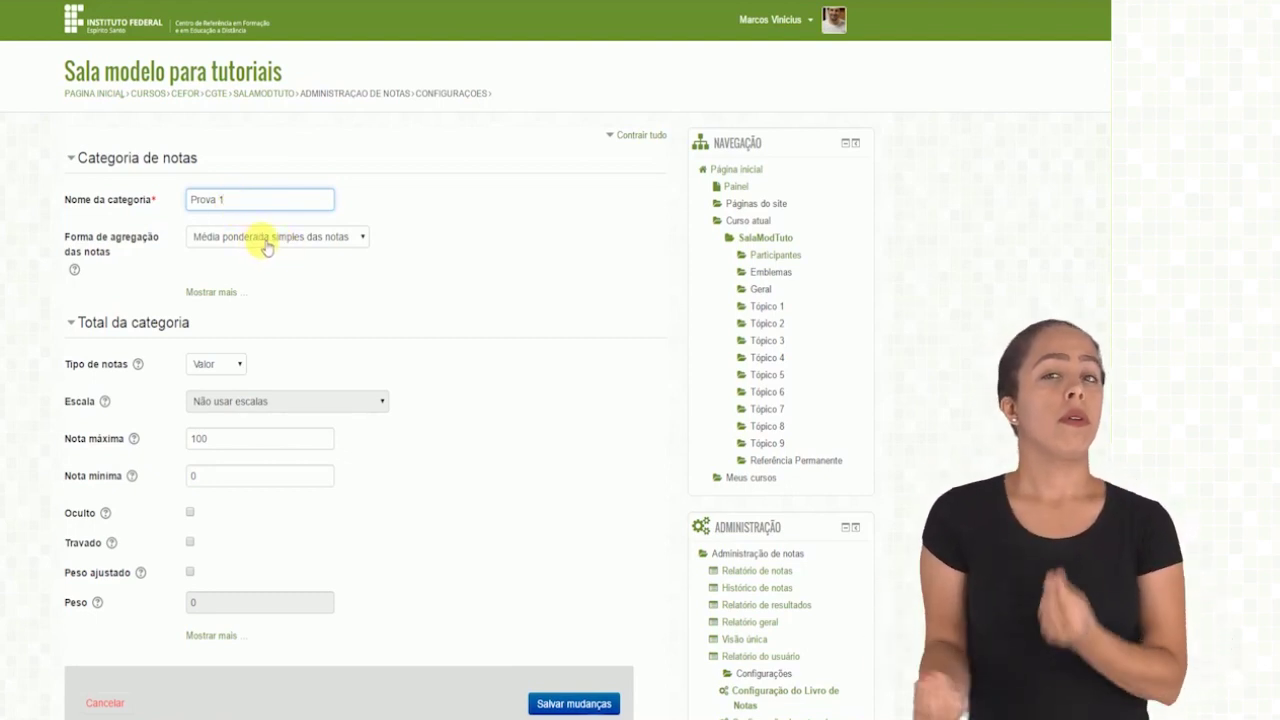
{"action": "left_click", "coordinate": [267, 240]}
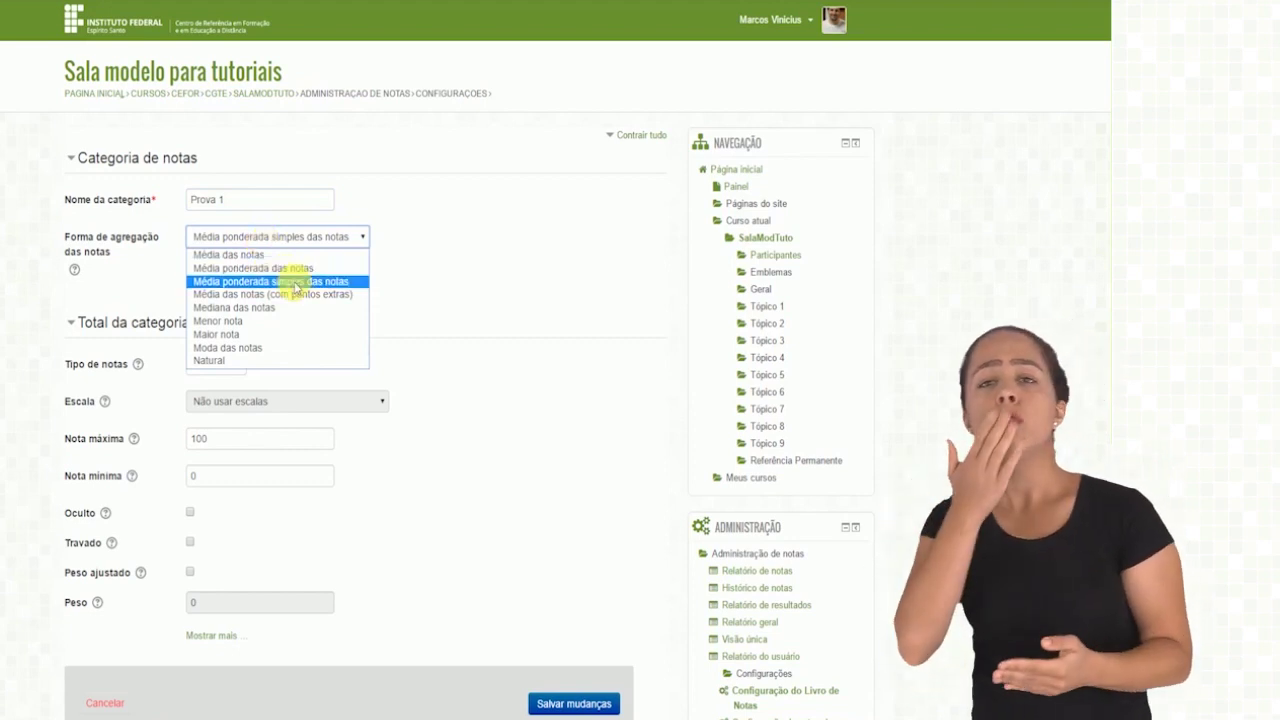
{"action": "left_click", "coordinate": [268, 335]}
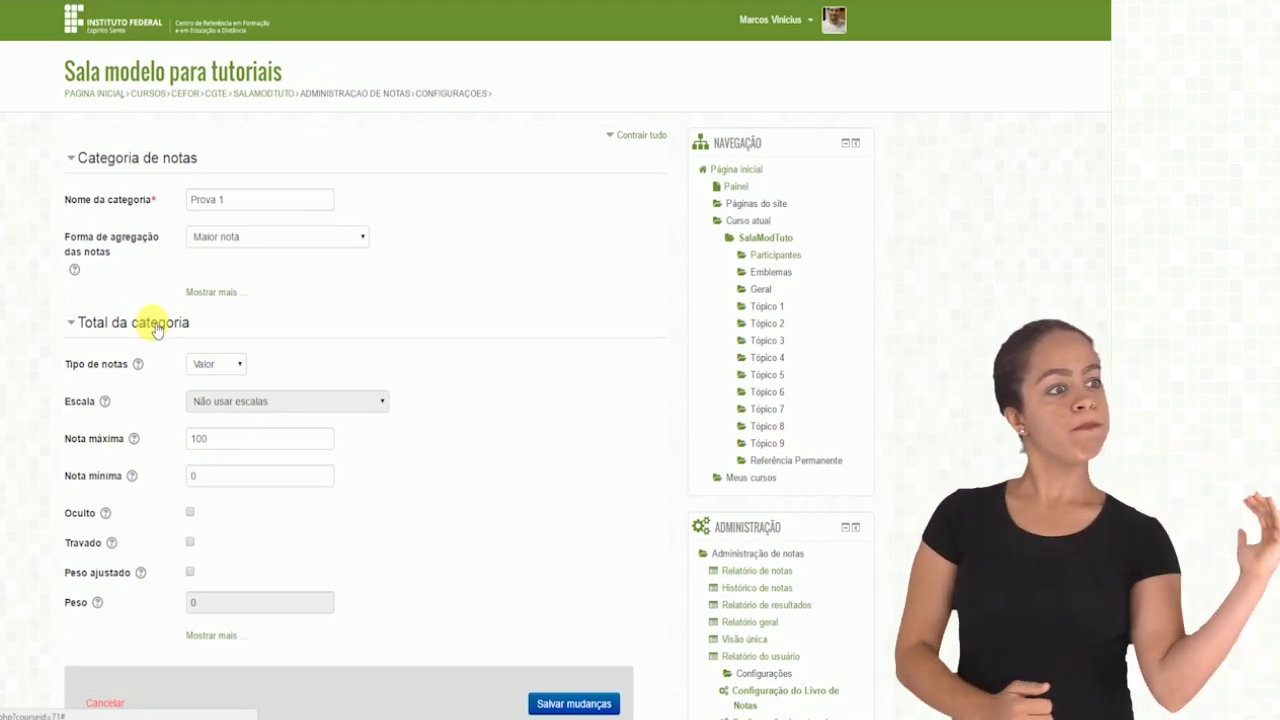
Set the category total's maximum grade to 50 and save the new category.
{"action": "left_click_drag", "start_coordinate": [223, 323], "coordinate": [86, 323]}
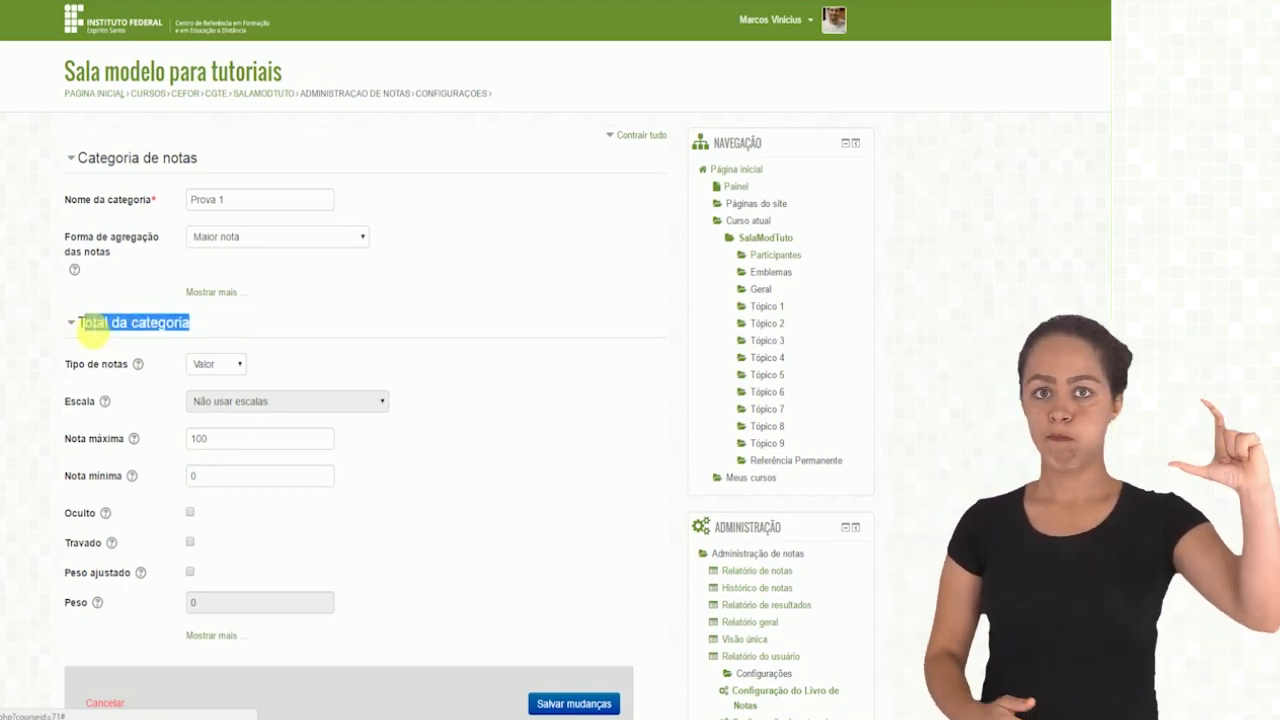
{"action": "left_click", "coordinate": [251, 323]}
{"action": "left_click", "coordinate": [229, 440]}
{"action": "left_click_drag", "start_coordinate": [229, 440], "coordinate": [178, 440]}
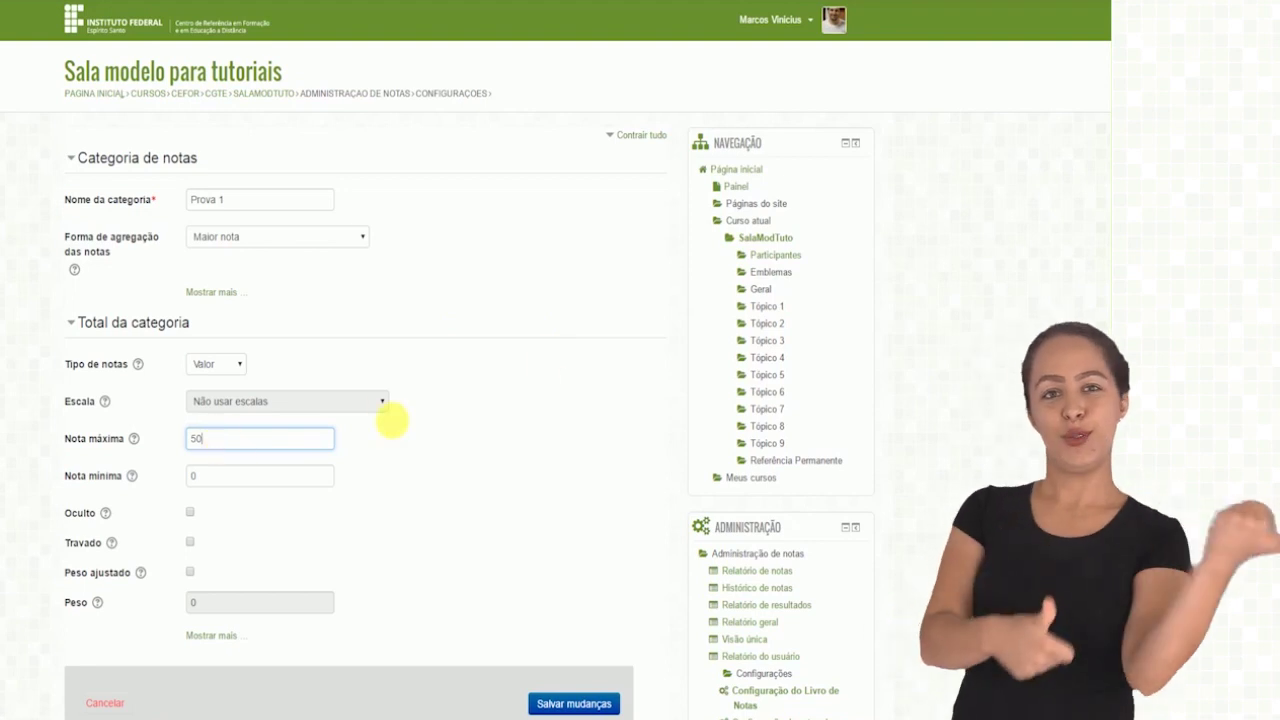
{"action": "left_click", "coordinate": [587, 704]}
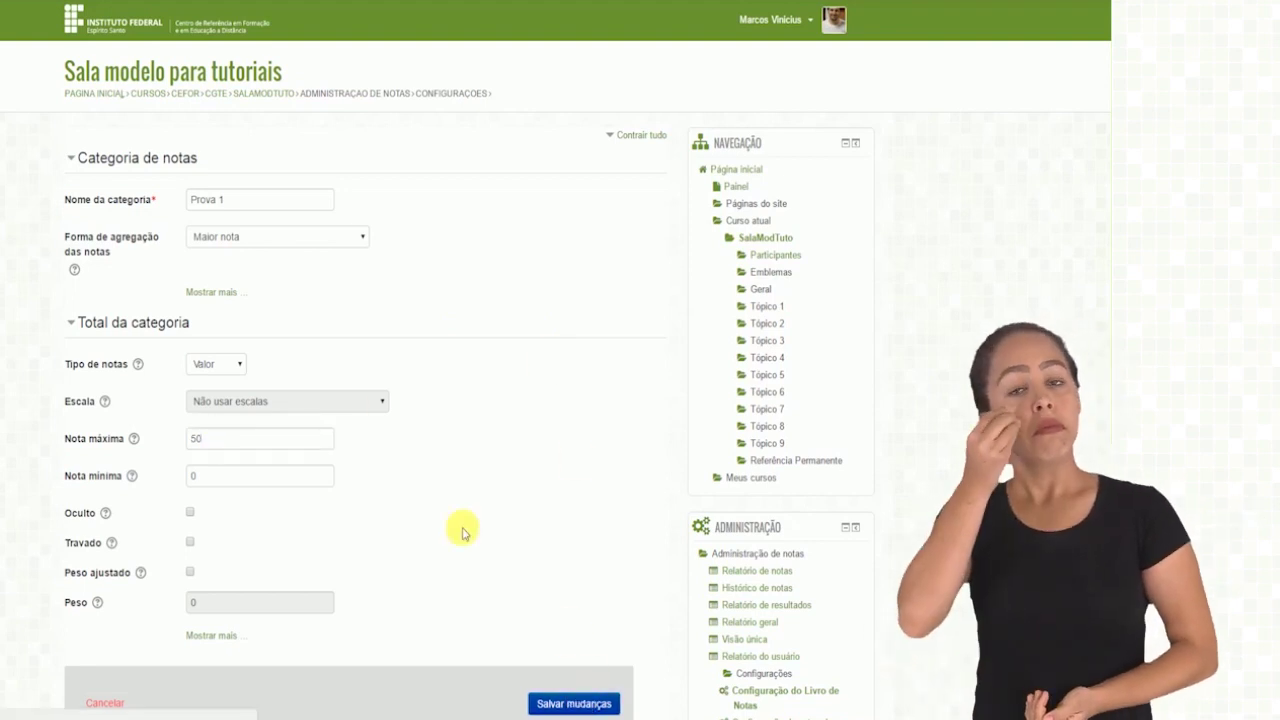
{"action": "left_click", "coordinate": [571, 703]}
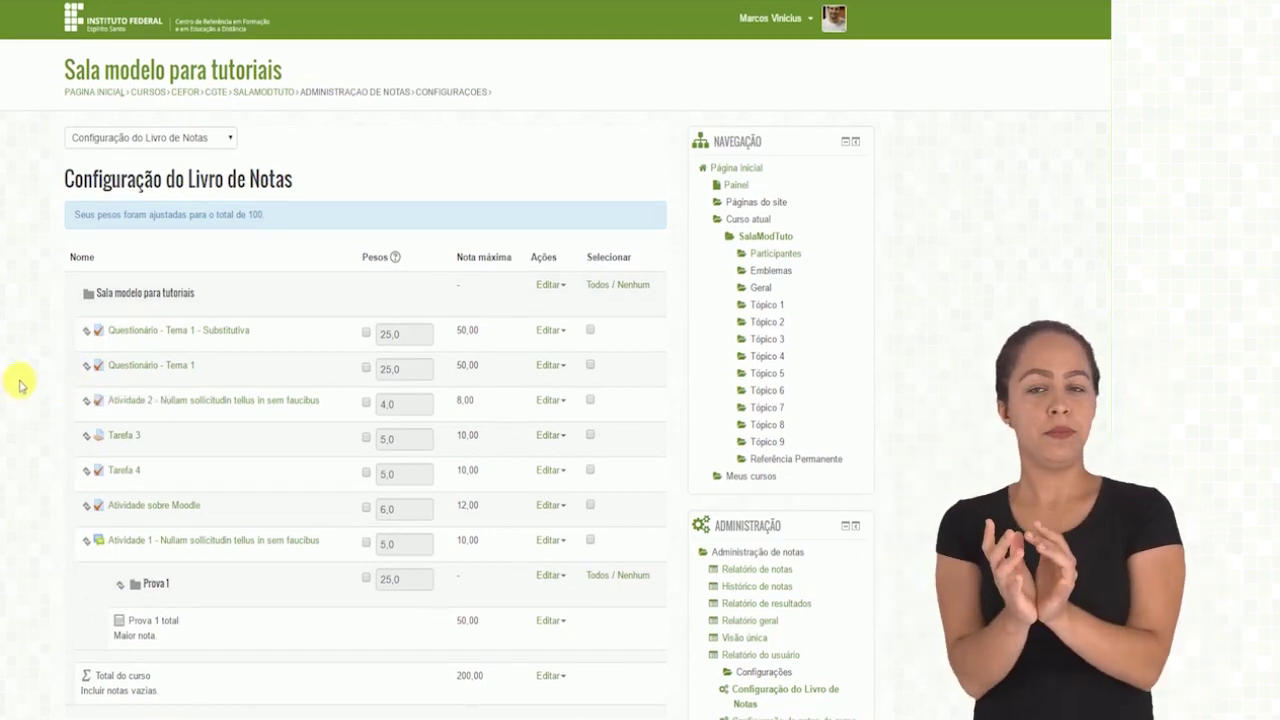
Move the grade item Questionário - Tema 1 into the Prova 1 category.
{"action": "scroll", "coordinate": [20, 378], "scroll_direction": "down", "scroll_amount": 2}
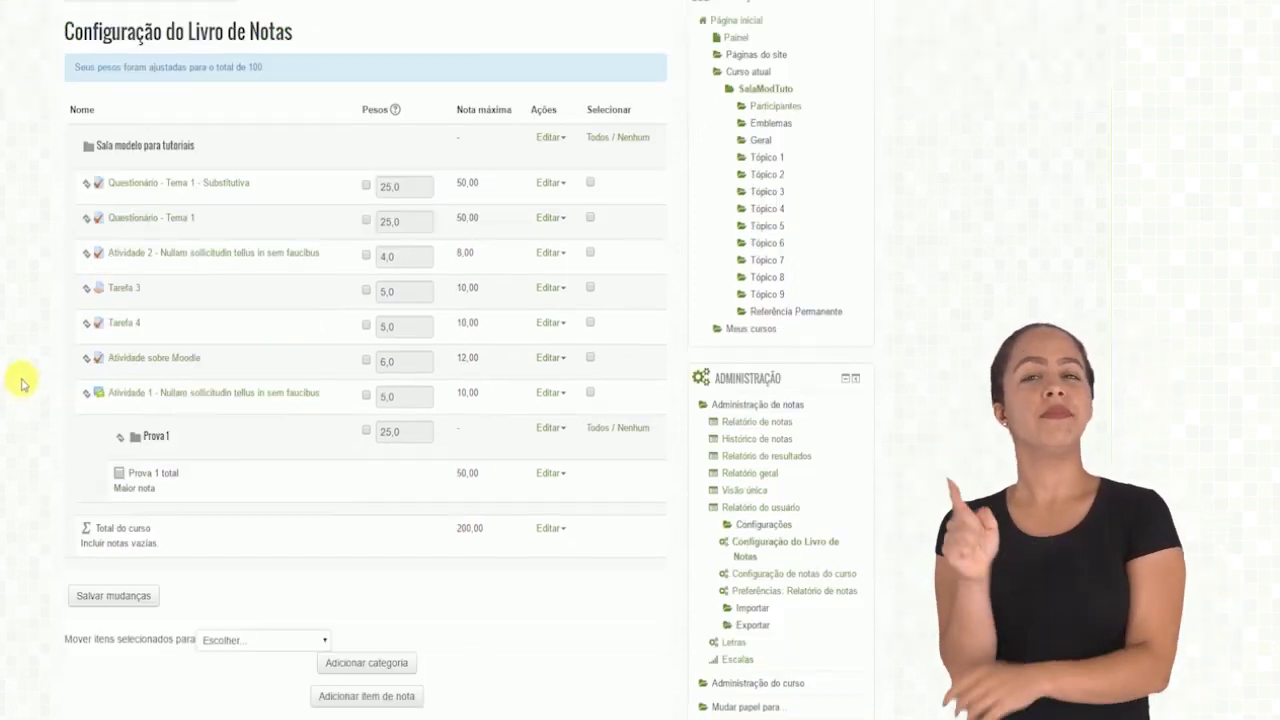
{"action": "left_click", "coordinate": [86, 221]}
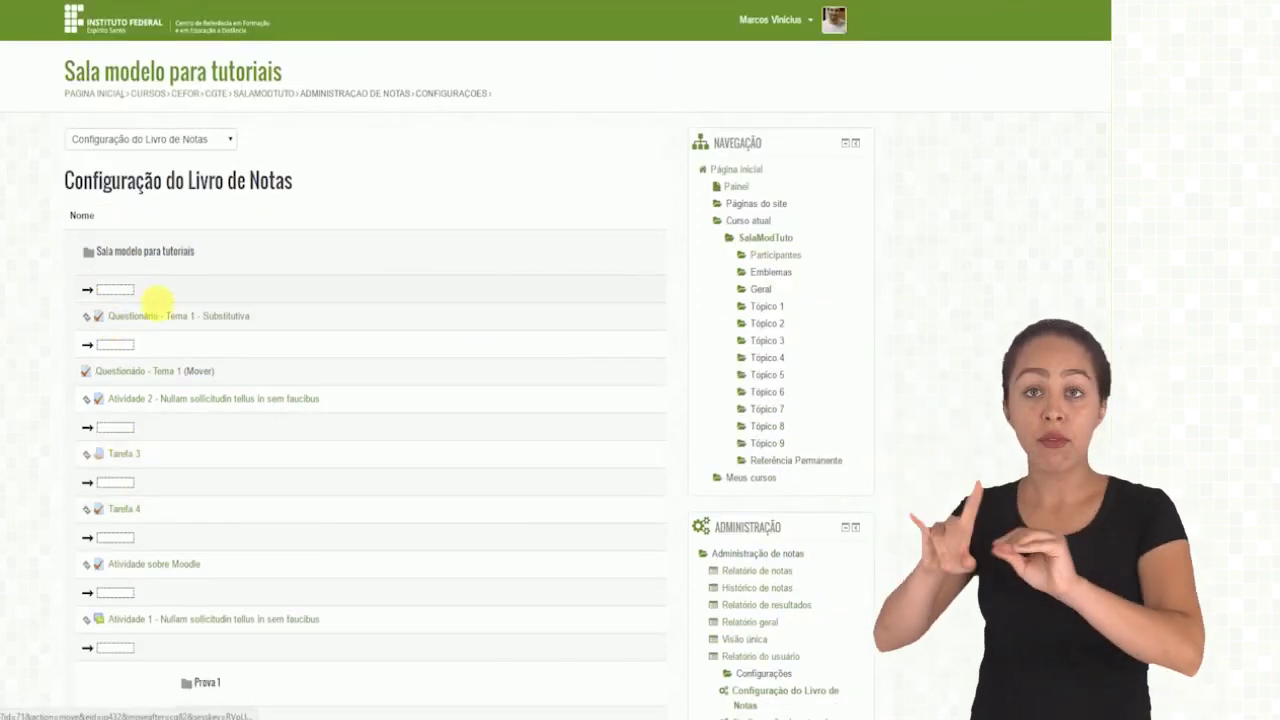
{"action": "scroll", "coordinate": [294, 346], "scroll_direction": "down", "scroll_amount": 1}
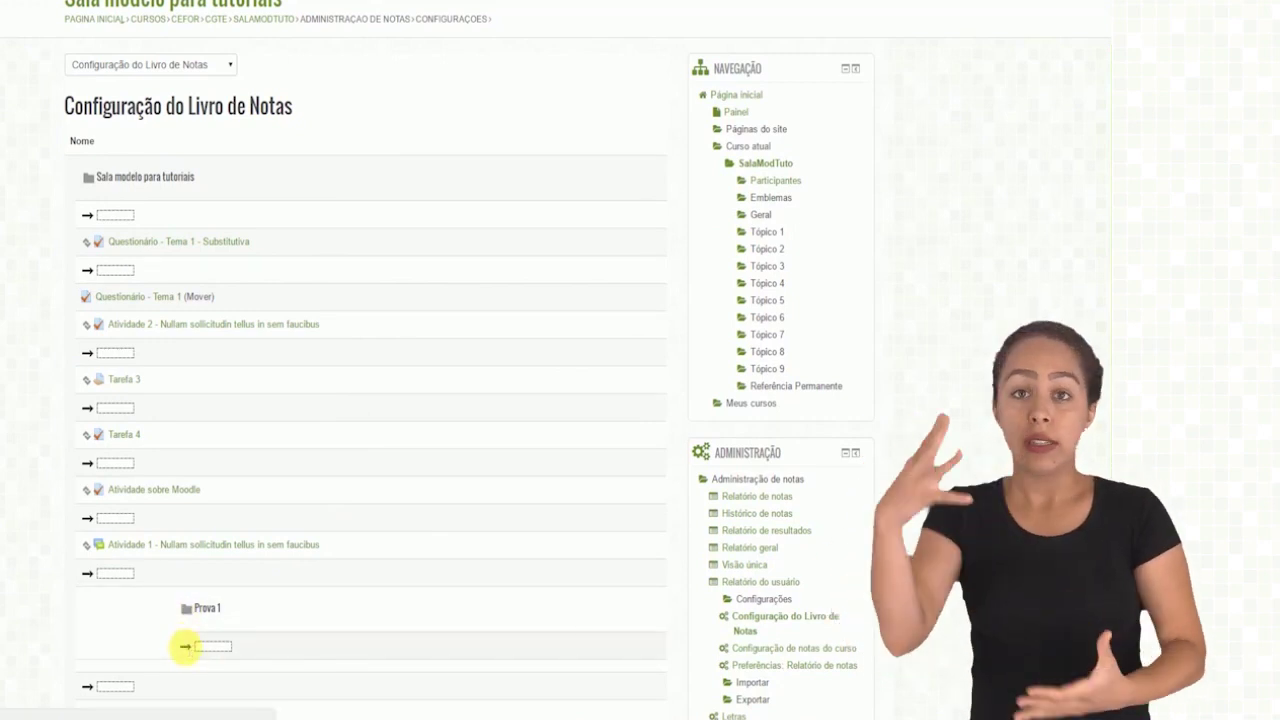
{"action": "left_click", "coordinate": [189, 654]}
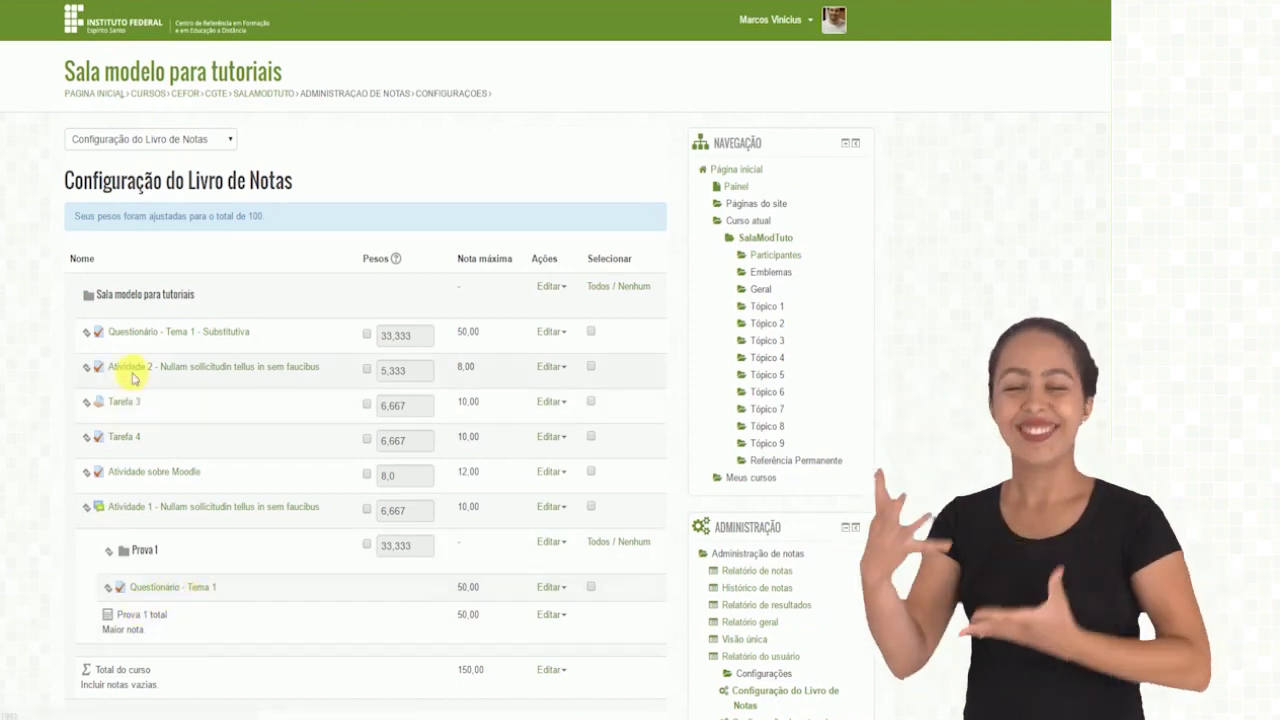
Move Questionário - Tema 1 - Substitutiva into the Prova 1 category, above Questionário - Tema 1.
{"action": "left_click", "coordinate": [87, 333]}
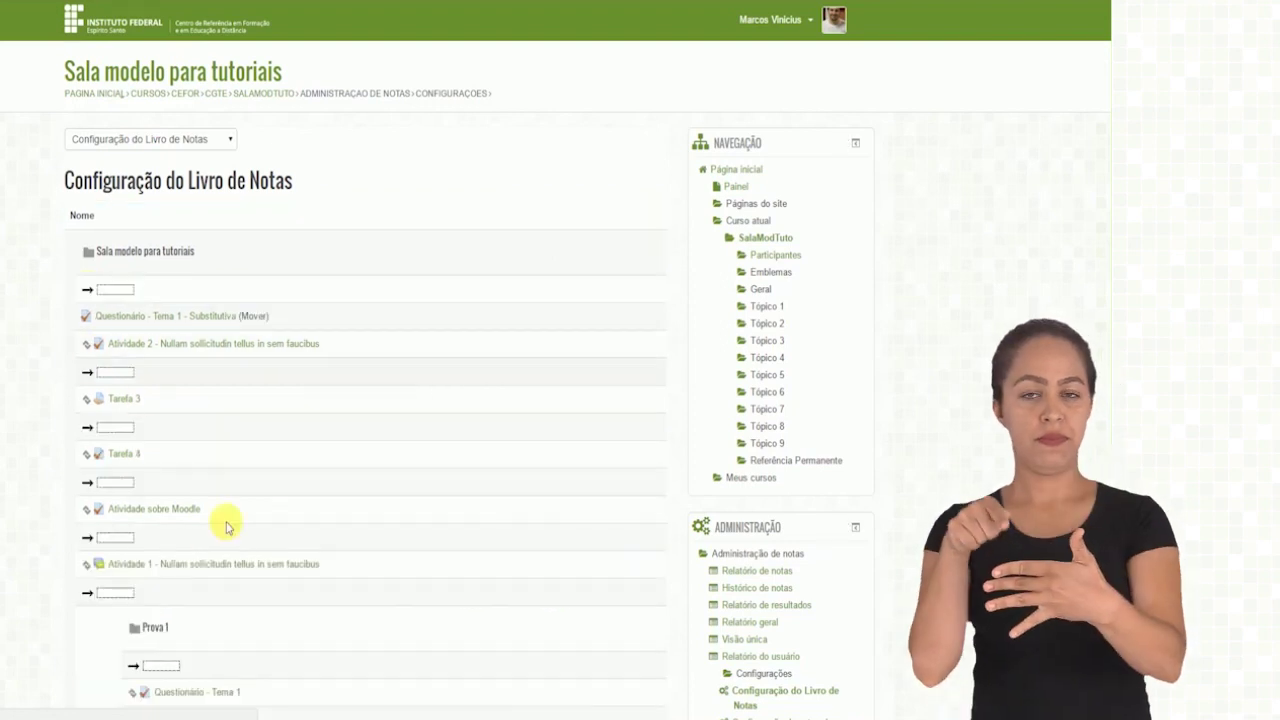
{"action": "scroll", "coordinate": [152, 598], "scroll_direction": "down", "scroll_amount": 1}
{"action": "scroll", "coordinate": [152, 598], "scroll_direction": "down", "scroll_amount": 2}
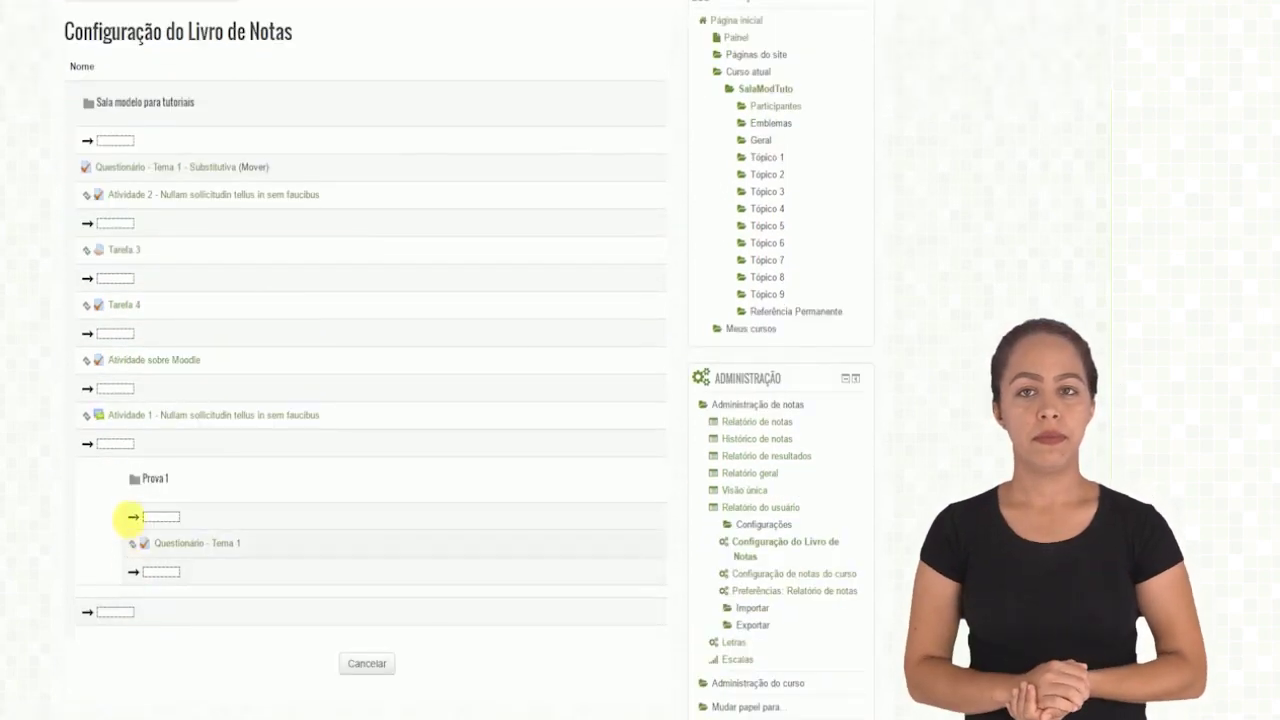
{"action": "left_click", "coordinate": [133, 517]}
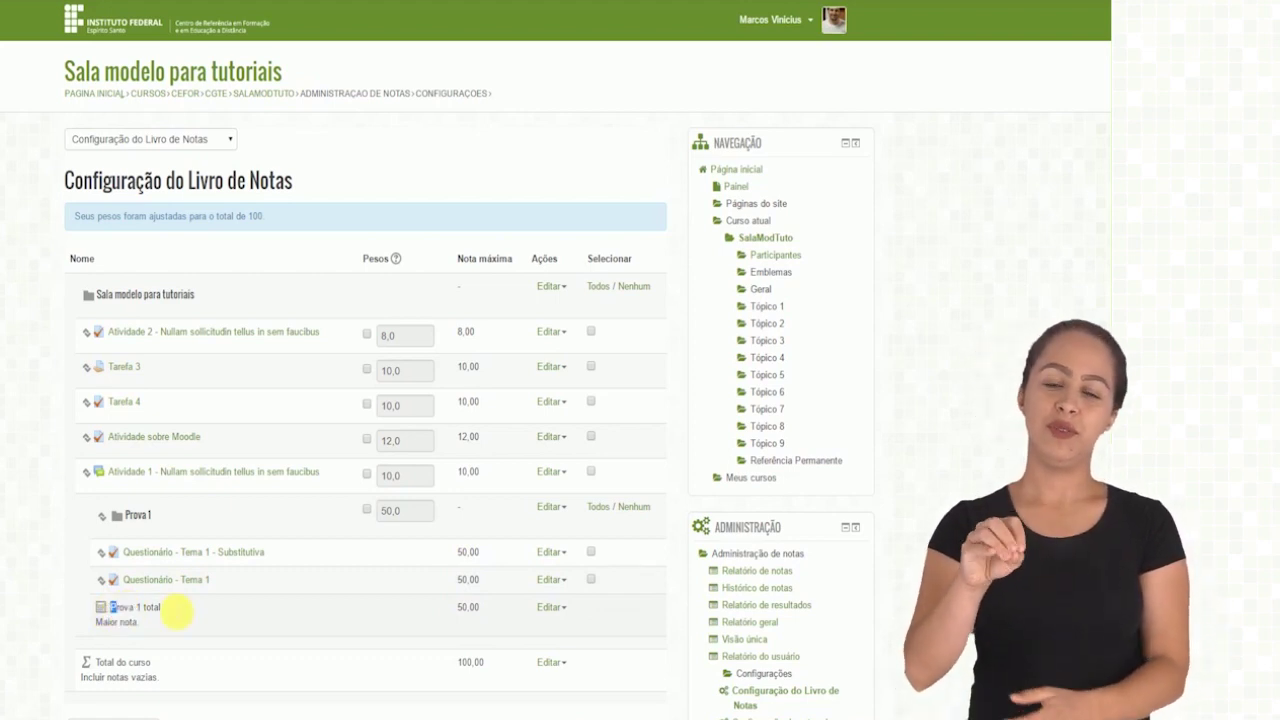
Review the Prova 1 total's aggregation method and maximum grade, and the maximum grade of the course total.
{"action": "left_click_drag", "start_coordinate": [153, 625], "coordinate": [100, 622]}
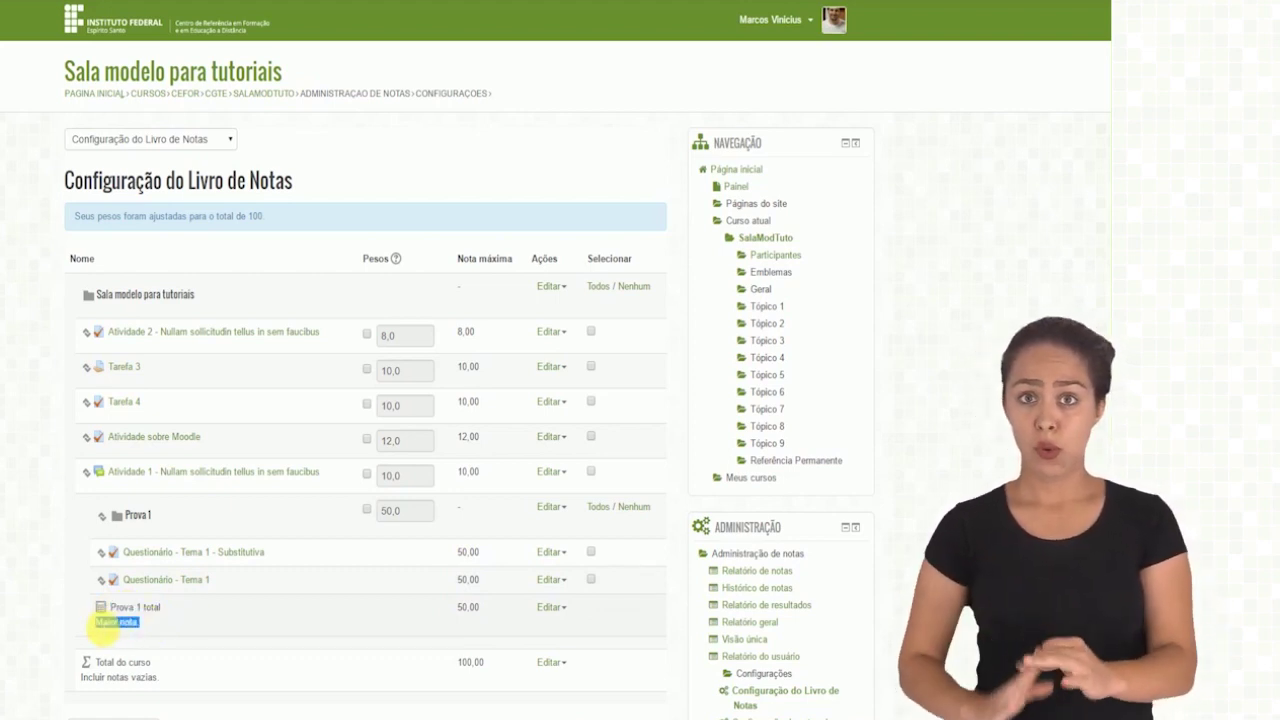
{"action": "left_click_drag", "start_coordinate": [446, 612], "coordinate": [480, 614]}
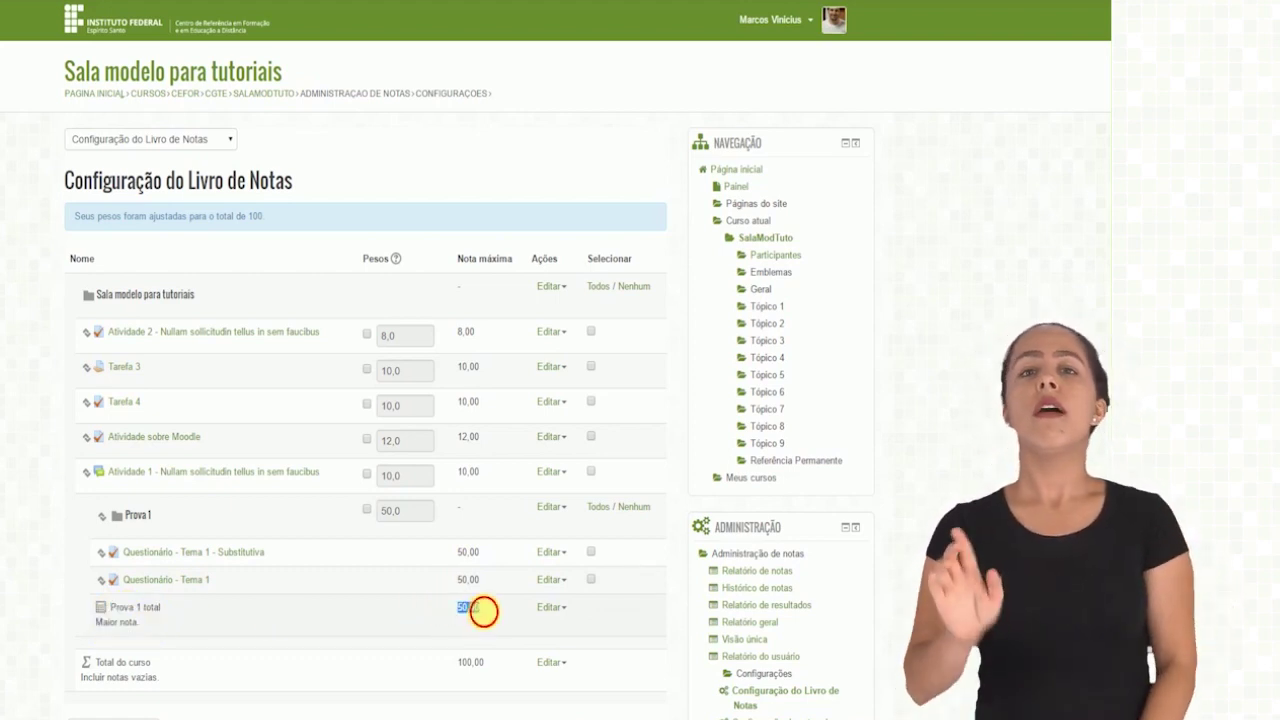
{"action": "left_click", "coordinate": [455, 665]}
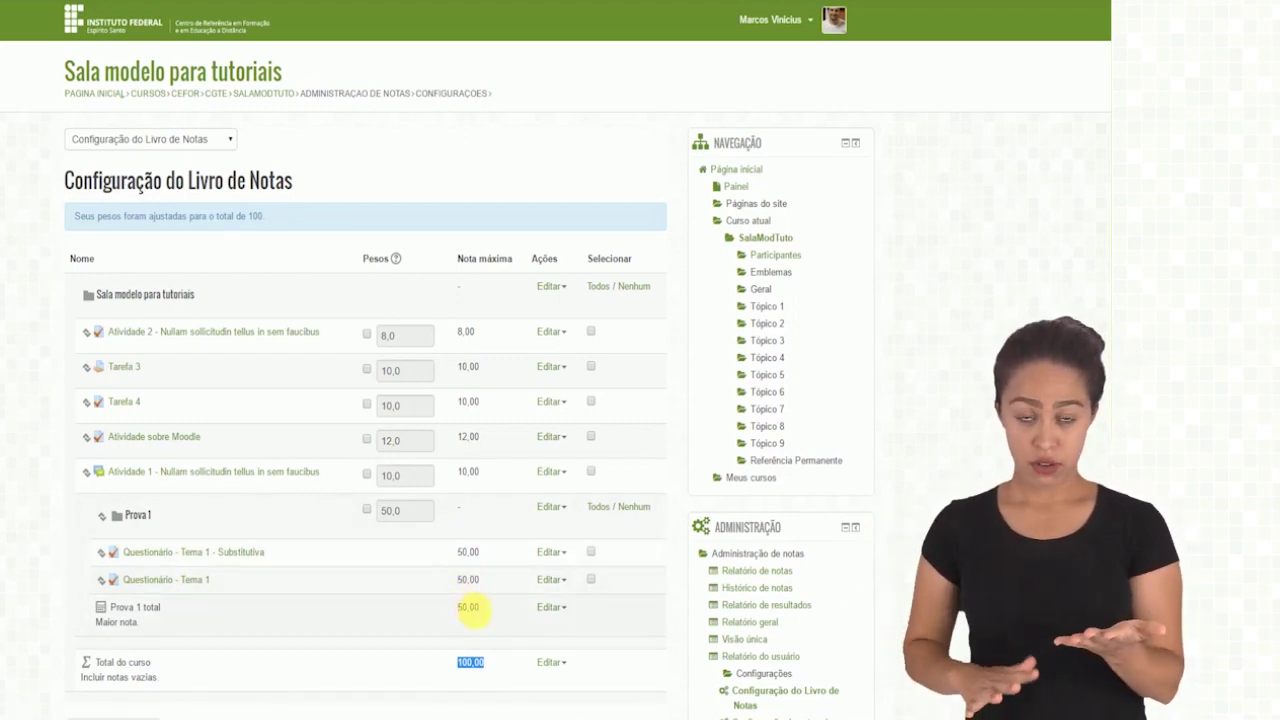
{"action": "left_click", "coordinate": [488, 652]}
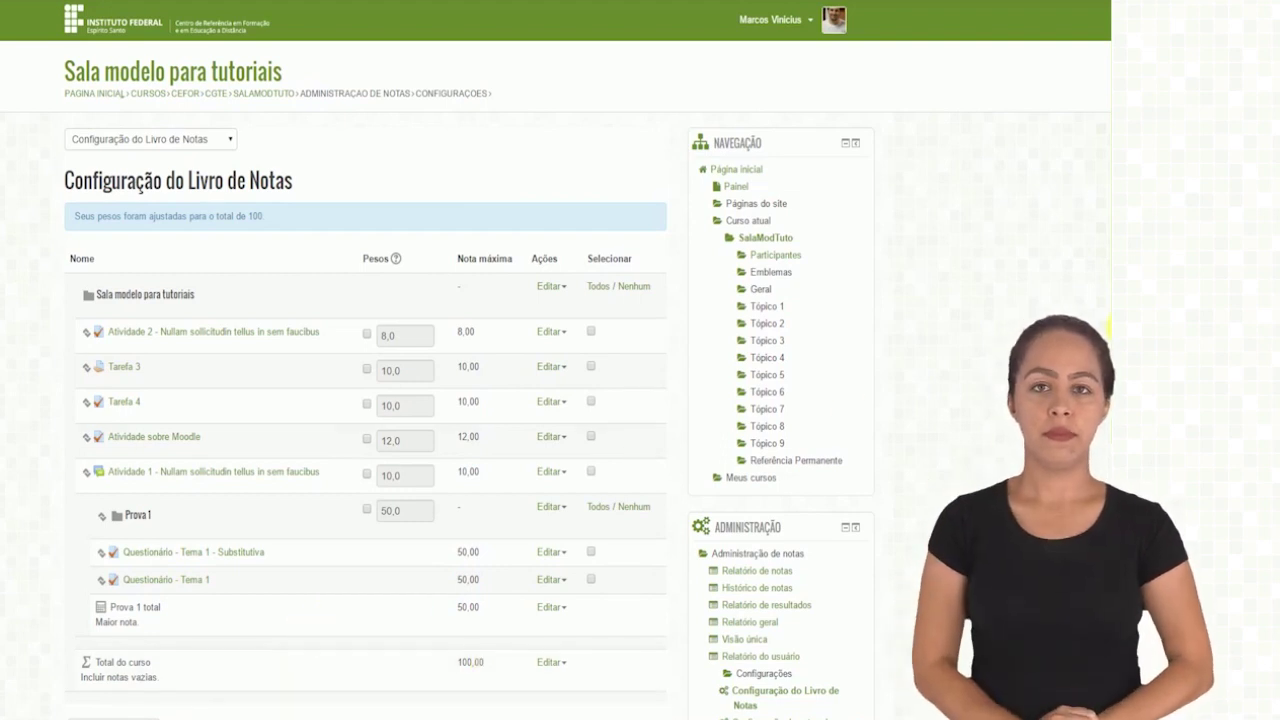
{"action": "scroll", "coordinate": [556, 360], "scroll_direction": "down", "scroll_amount": 2}
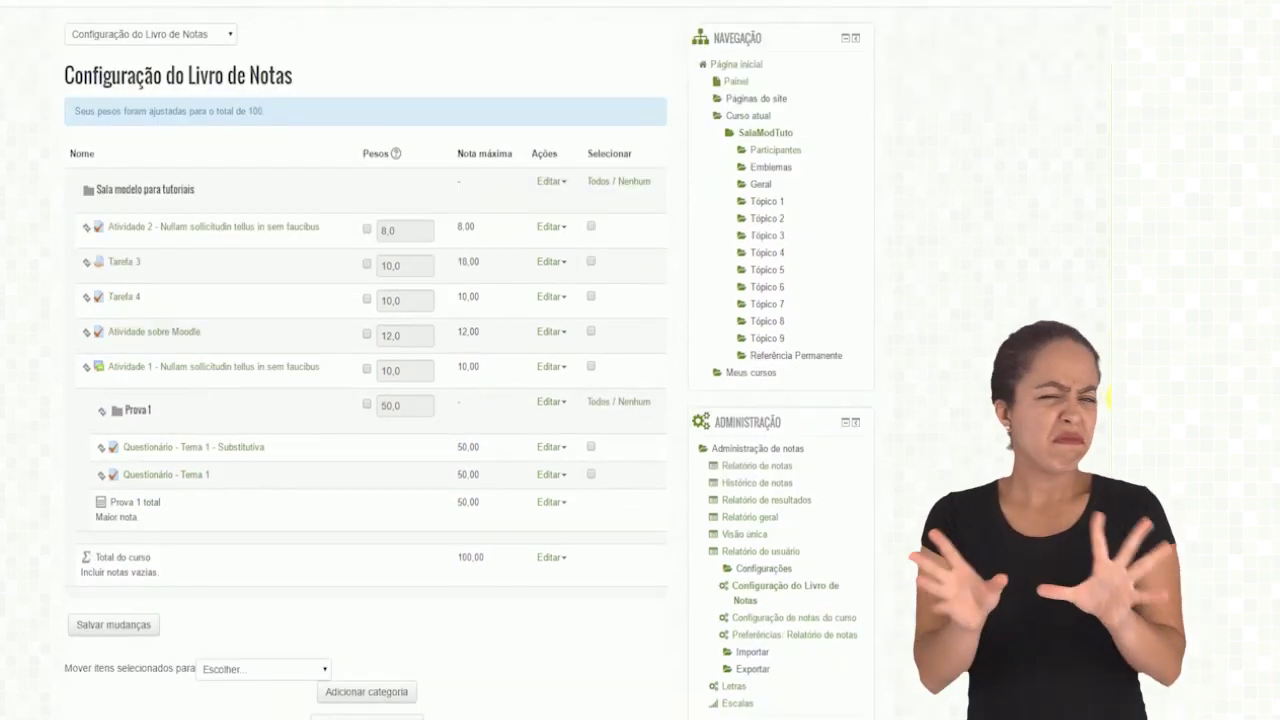
{"action": "scroll", "coordinate": [468, 360], "scroll_direction": "down", "scroll_amount": 1}
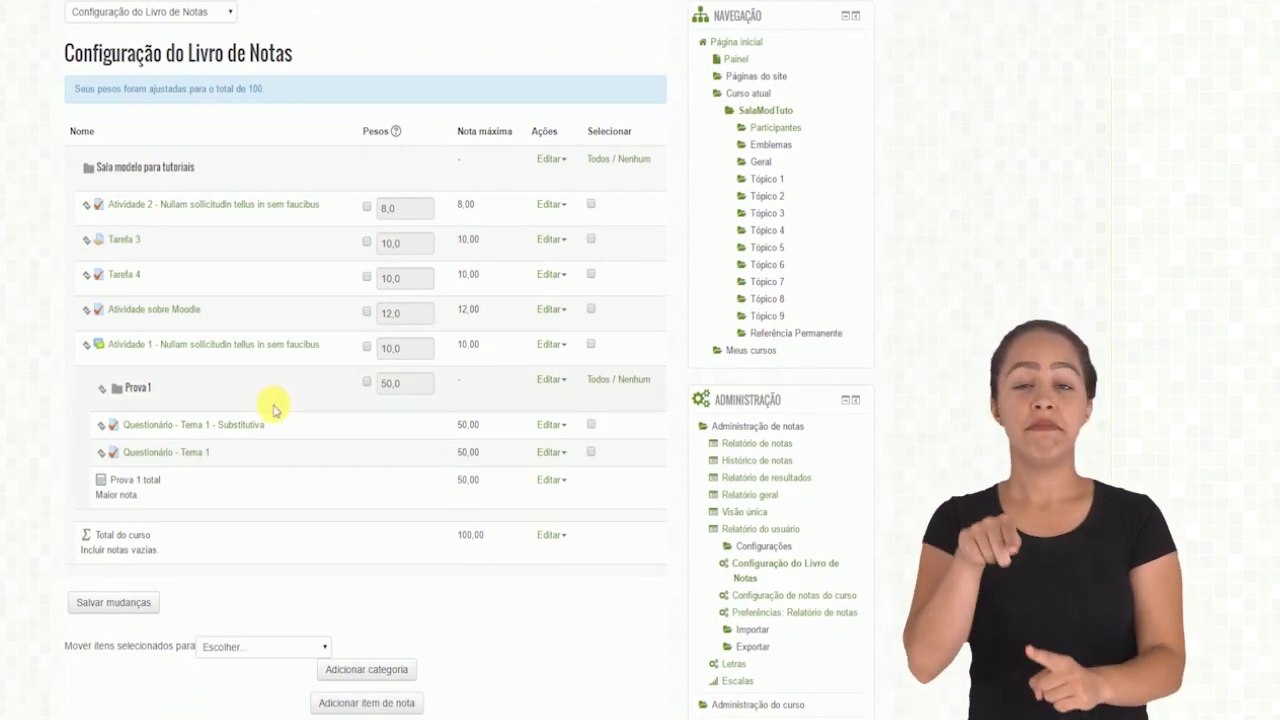